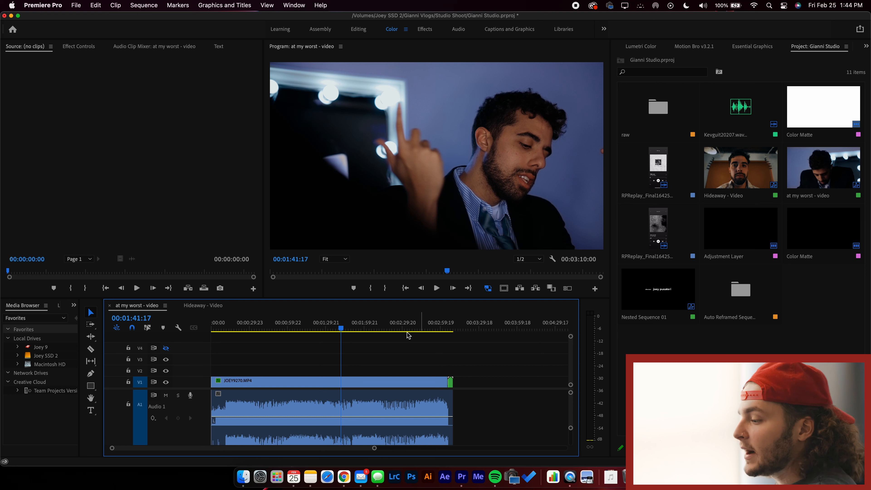
# - Examine the JOEY9270.MP4 clip's existing grade by switching its Lumetri Color effect off and on
pyautogui.click(333, 380)
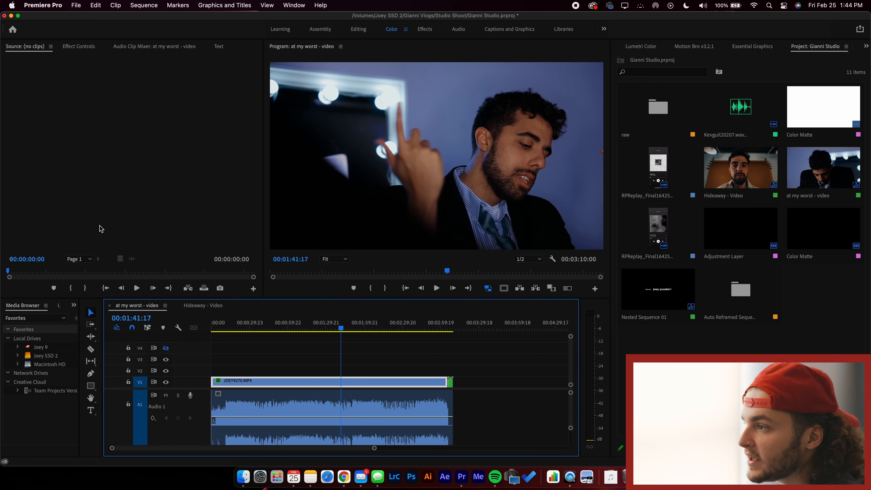
pyautogui.click(82, 46)
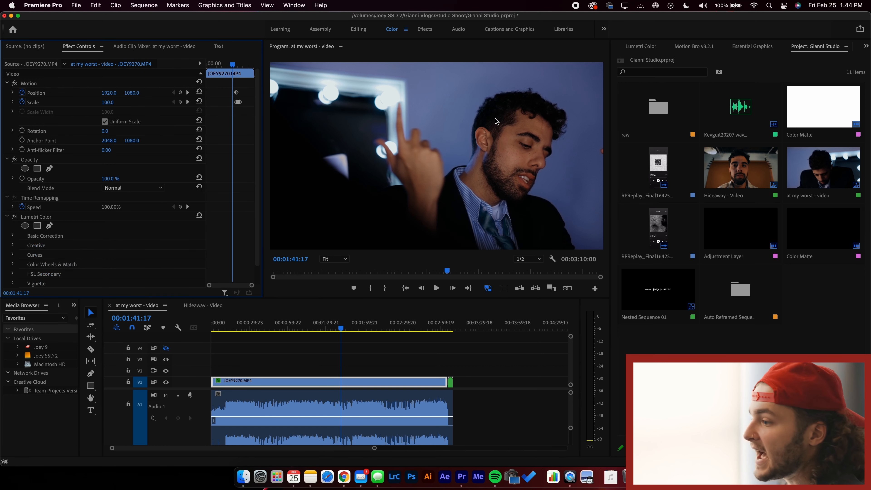
pyautogui.click(15, 217)
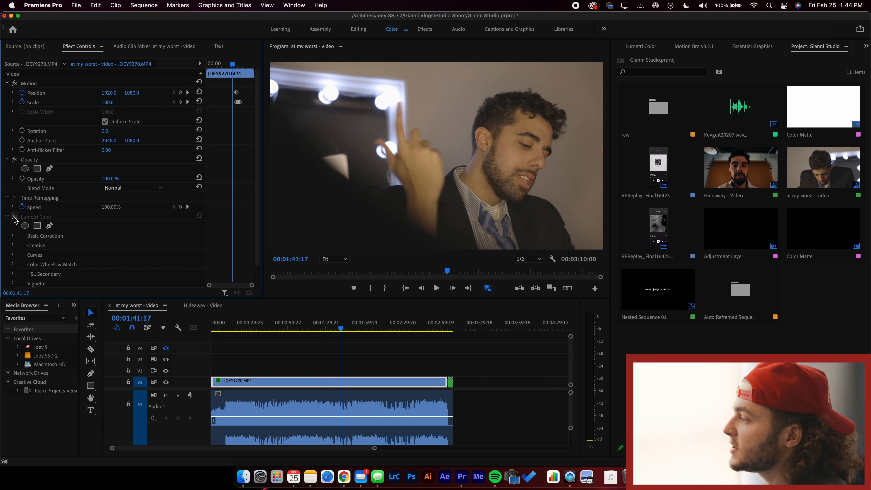
pyautogui.click(14, 217)
pyautogui.click(14, 217)
pyautogui.click(14, 217)
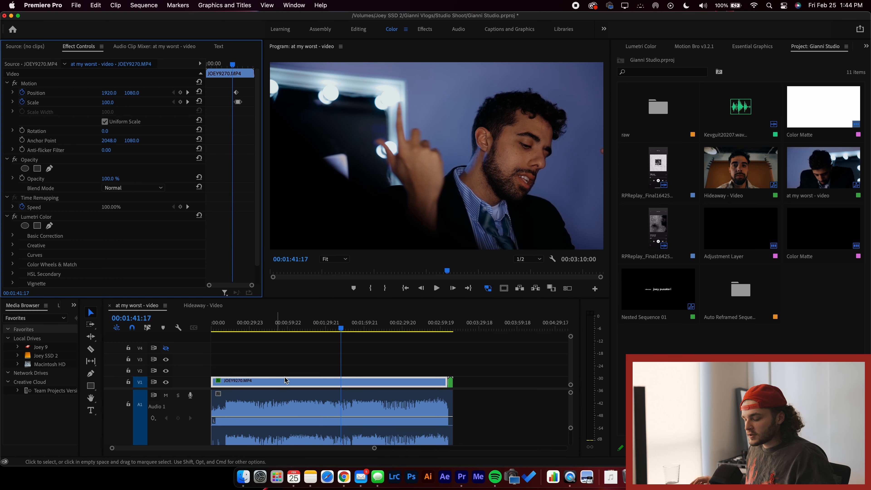
# - Duplicate the JOEY9270.MP4 clip from V1 onto V2 and delete the Lumetri Color effect from the copy
pyautogui.moveTo(286, 380)
pyautogui.mouseDown()
pyautogui.moveTo(279, 367)
pyautogui.moveTo(298, 386)
pyautogui.moveTo(303, 374)
pyautogui.mouseUp()
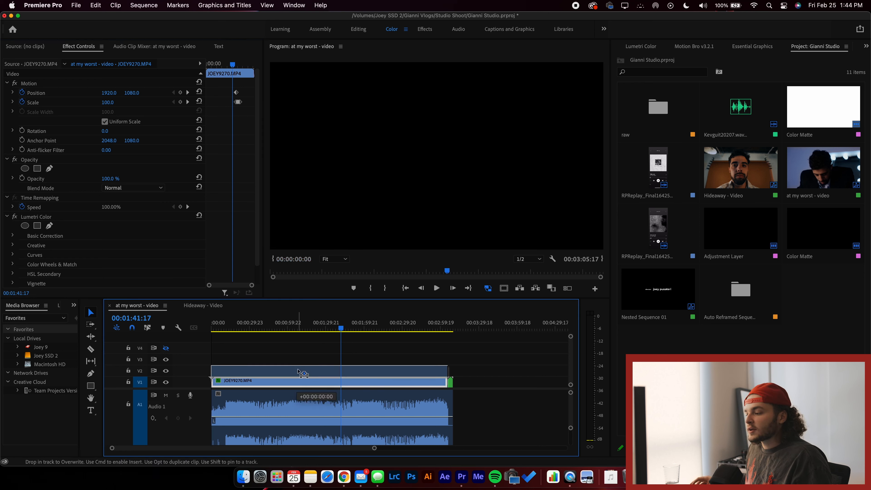
pyautogui.click(91, 217)
pyautogui.press('Delete')
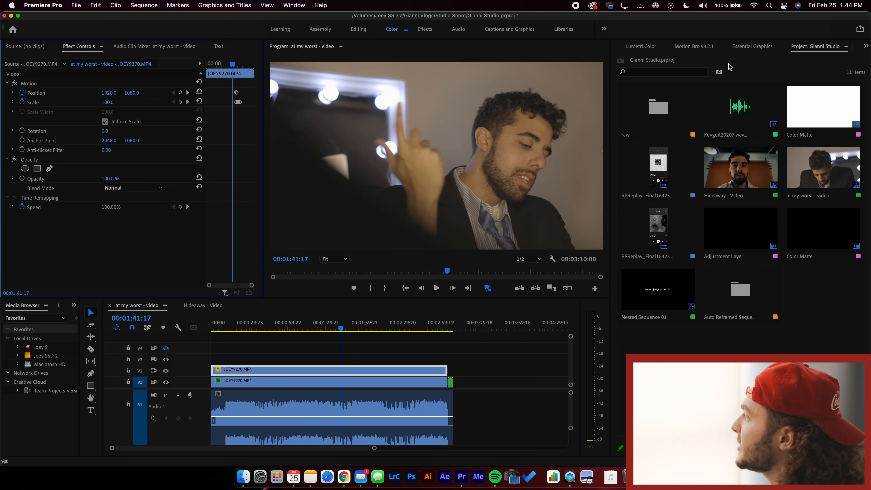
# - Set the HSL Secondary key colour in Lumetri Color by sampling the beige wall behind the subject
pyautogui.click(650, 47)
pyautogui.click(671, 333)
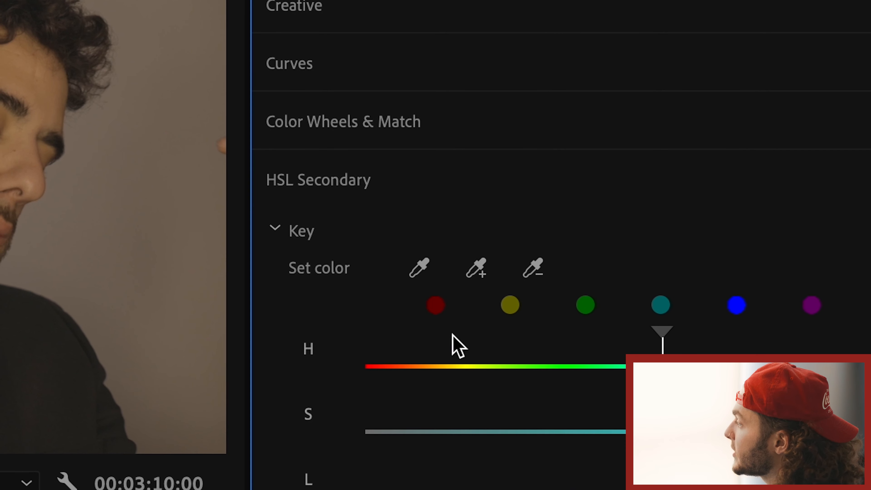
pyautogui.click(419, 268)
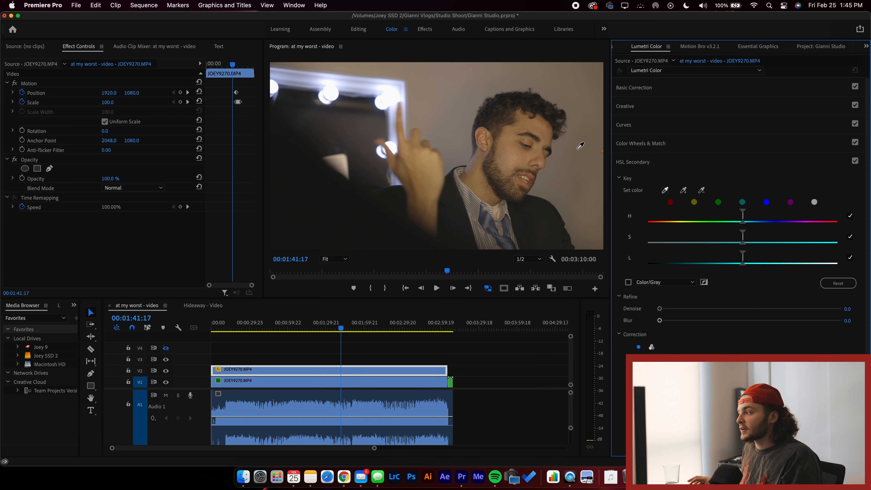
pyautogui.click(581, 146)
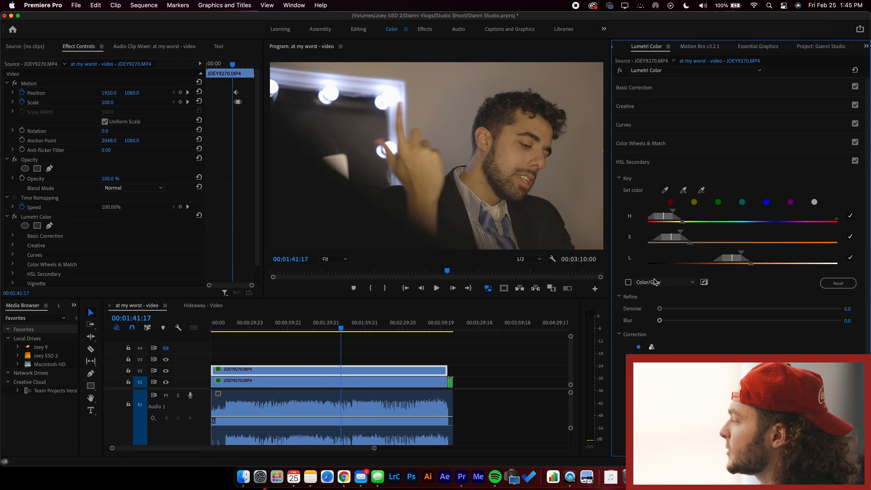
# - Enable the Color/Gray mask preview for the wall key, switching it off and on to compare with the footage
pyautogui.click(628, 282)
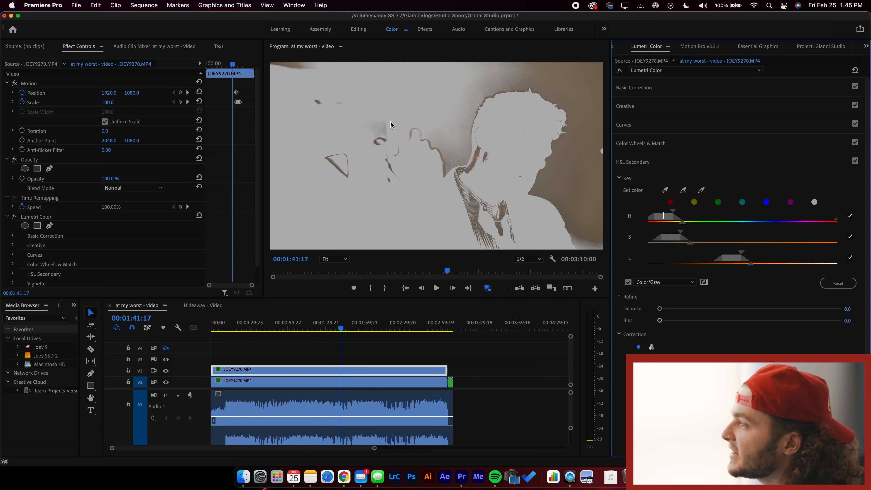
pyautogui.click(629, 282)
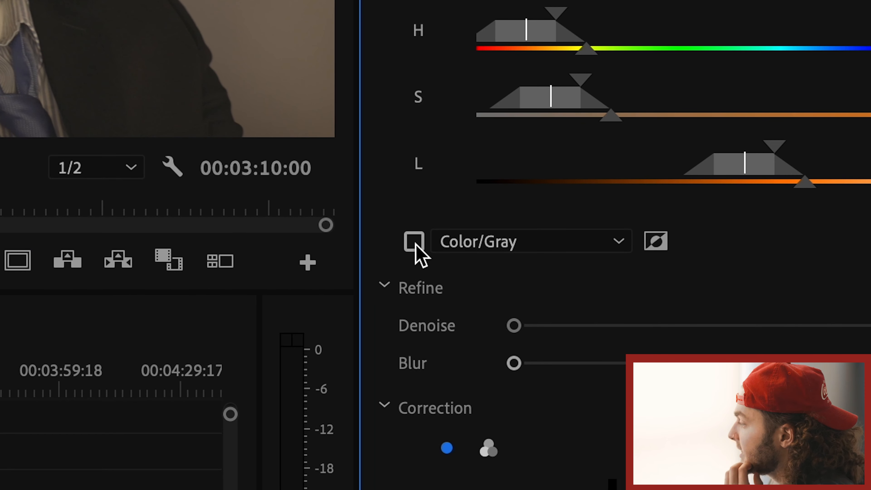
pyautogui.click(415, 243)
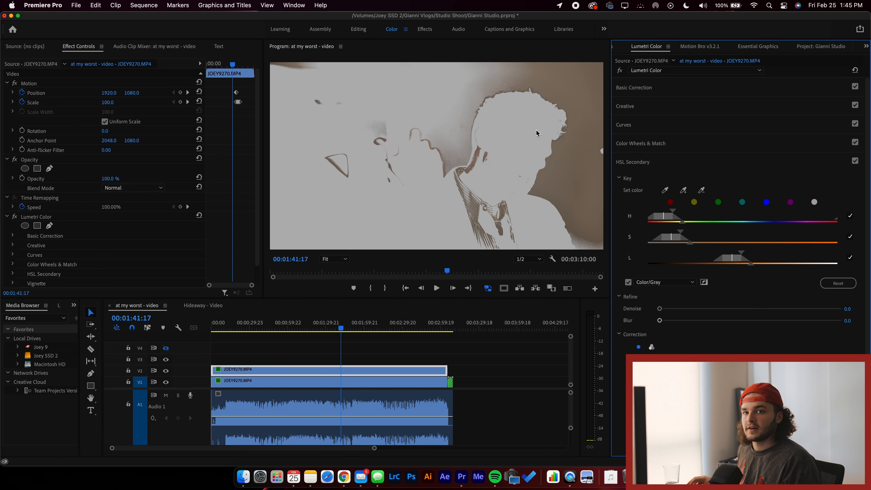
pyautogui.click(628, 282)
pyautogui.click(629, 282)
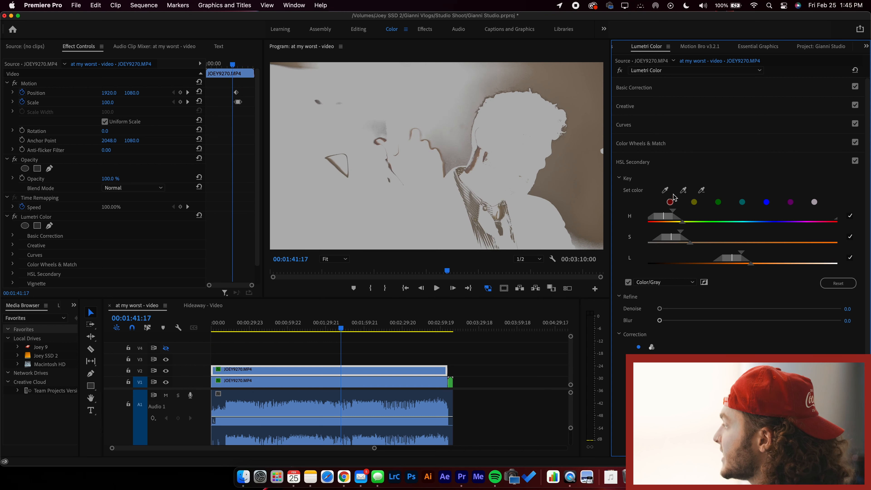
# - Widen the key's hue and luminance ranges and limit its saturation range to low values so the mask covers the wall
pyautogui.moveTo(676, 216); pyautogui.dragTo(727, 209)
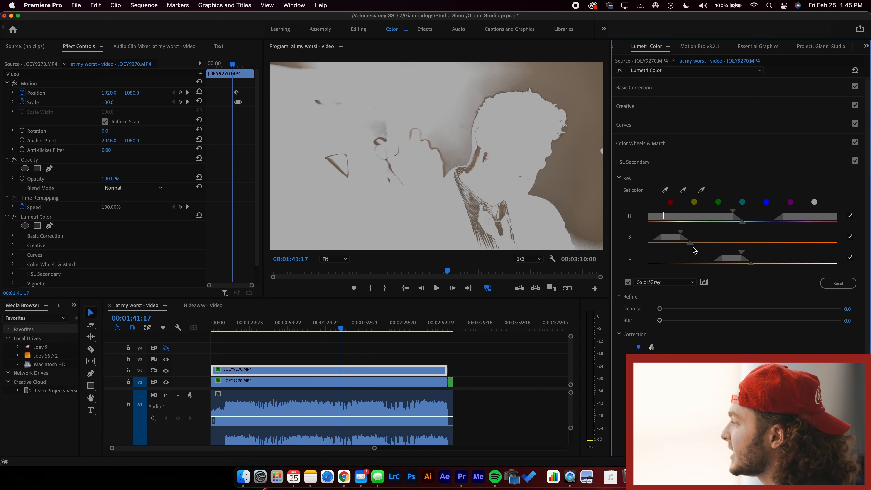
pyautogui.moveTo(682, 235)
pyautogui.mouseDown()
pyautogui.moveTo(722, 236)
pyautogui.moveTo(668, 242)
pyautogui.moveTo(700, 246)
pyautogui.moveTo(686, 246)
pyautogui.moveTo(676, 234)
pyautogui.mouseUp()
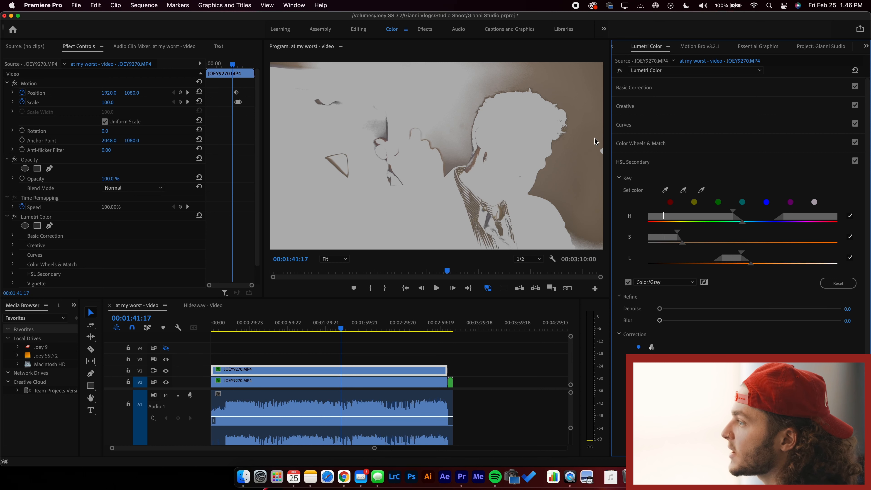
pyautogui.click(629, 282)
pyautogui.click(628, 282)
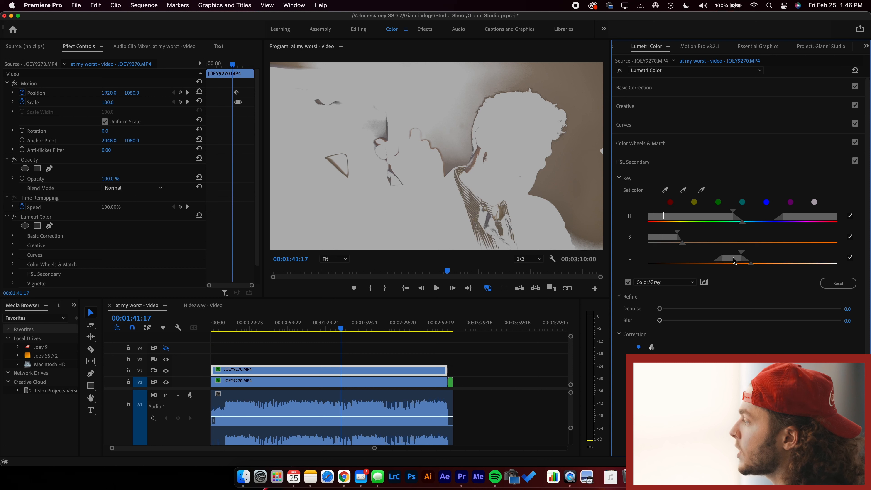
pyautogui.moveTo(742, 255); pyautogui.dragTo(780, 252)
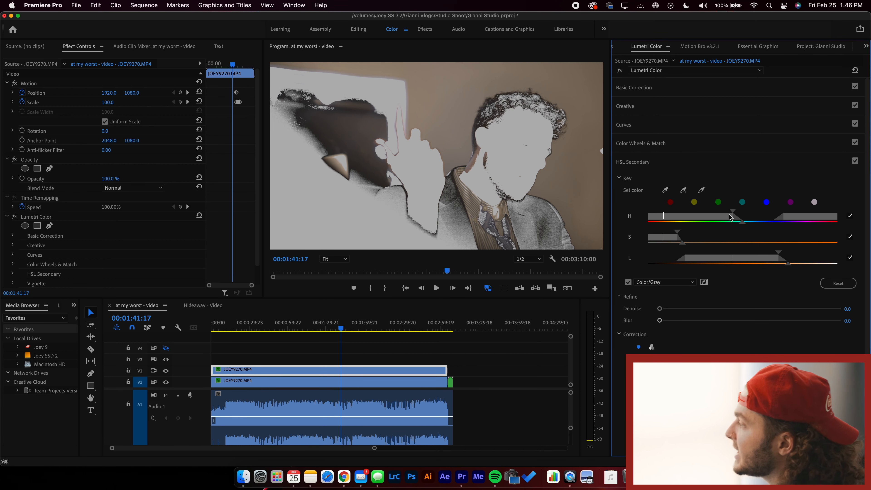
# - Try subtracting colours sampled around the subject's shirt collar from the wall key, undoing each attempt
pyautogui.click(702, 191)
pyautogui.click(468, 193)
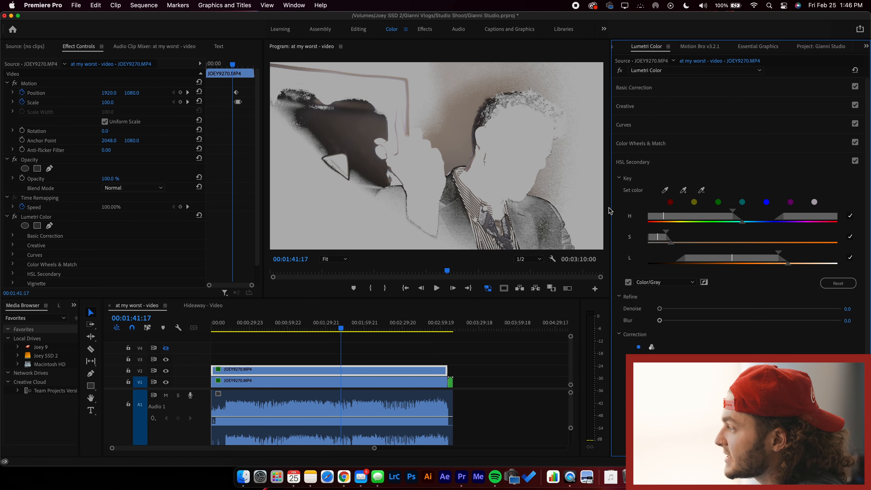
pyautogui.press('super+z')
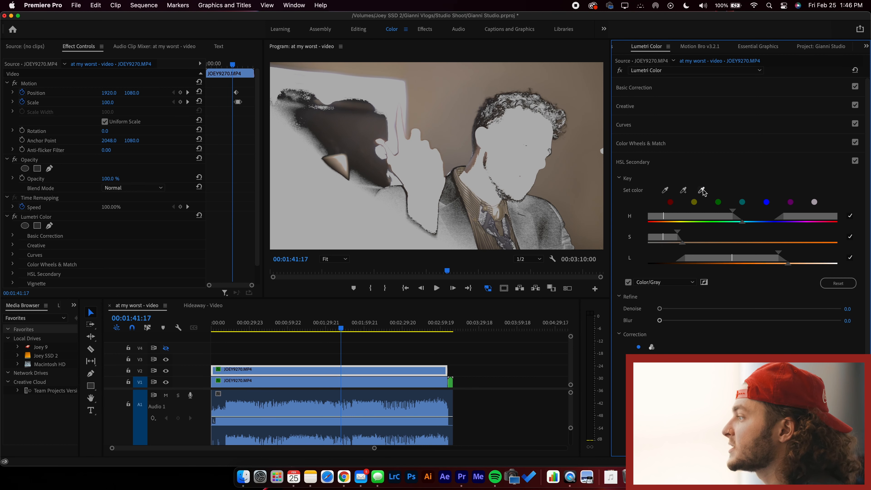
pyautogui.click(467, 171)
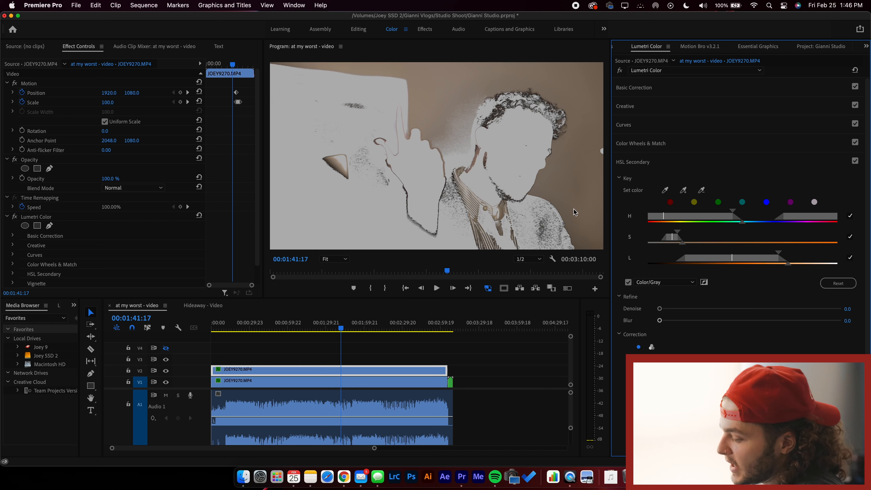
pyautogui.press('super+z')
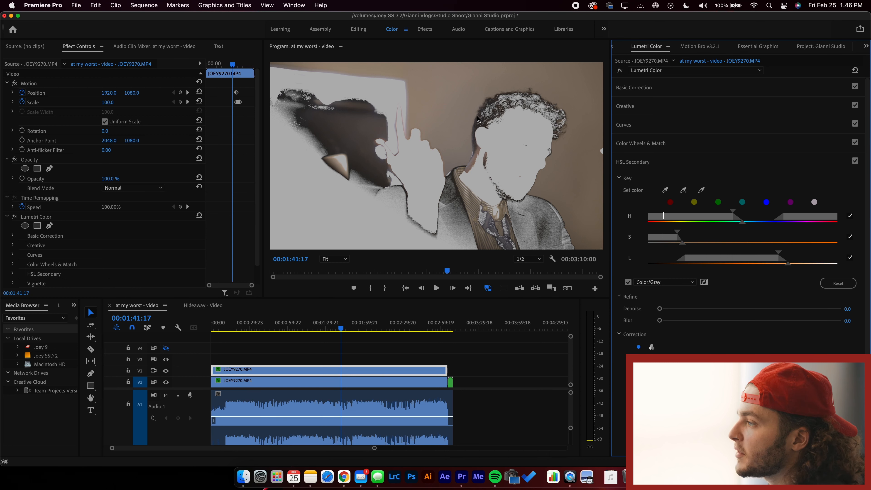
# - Refine the wall key with a blur of 15.6 and a denoise of 3.7, and turn off the mask preview
pyautogui.moveTo(678, 322); pyautogui.dragTo(618, 330)
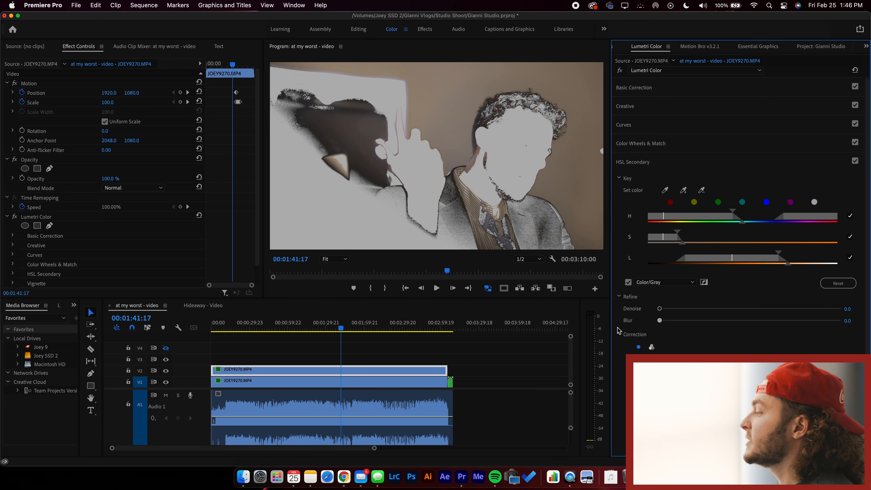
pyautogui.moveTo(656, 330); pyautogui.dragTo(751, 338)
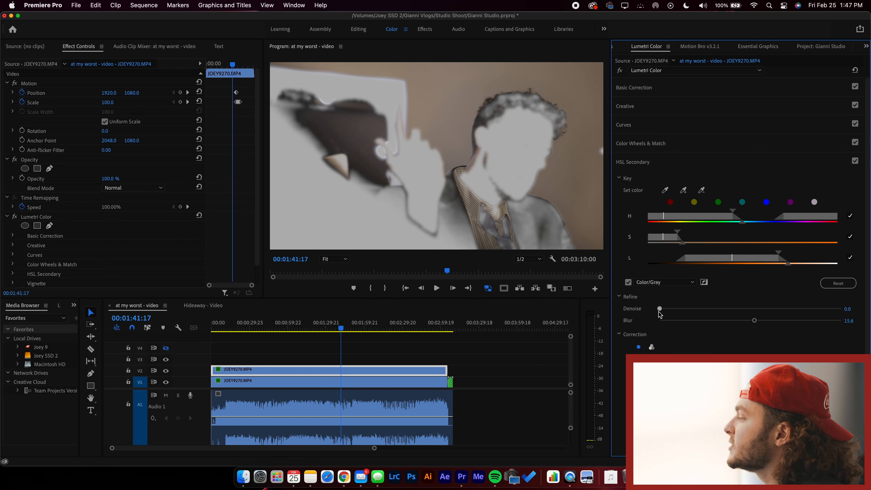
pyautogui.moveTo(658, 311); pyautogui.dragTo(666, 312)
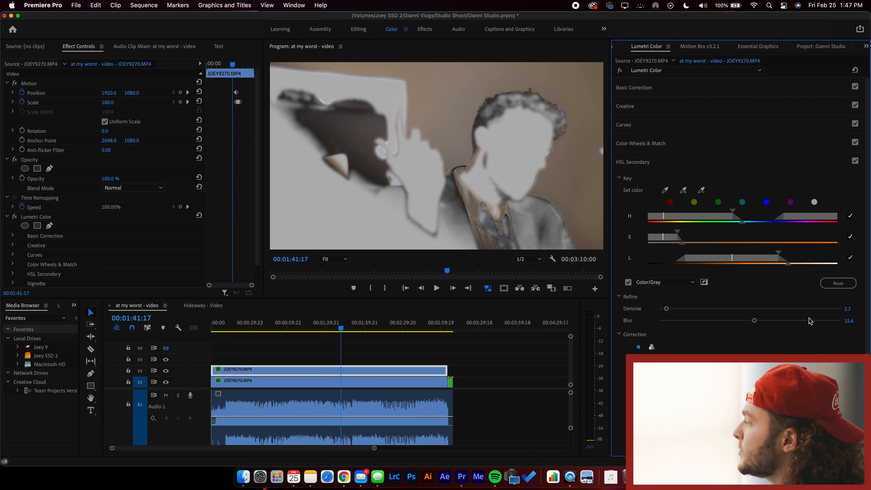
pyautogui.scroll(-3, 700, 337)
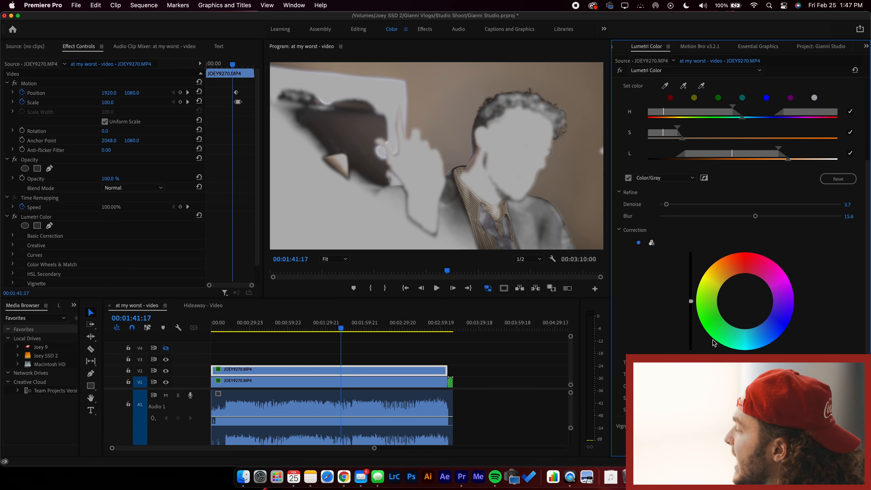
pyautogui.click(628, 178)
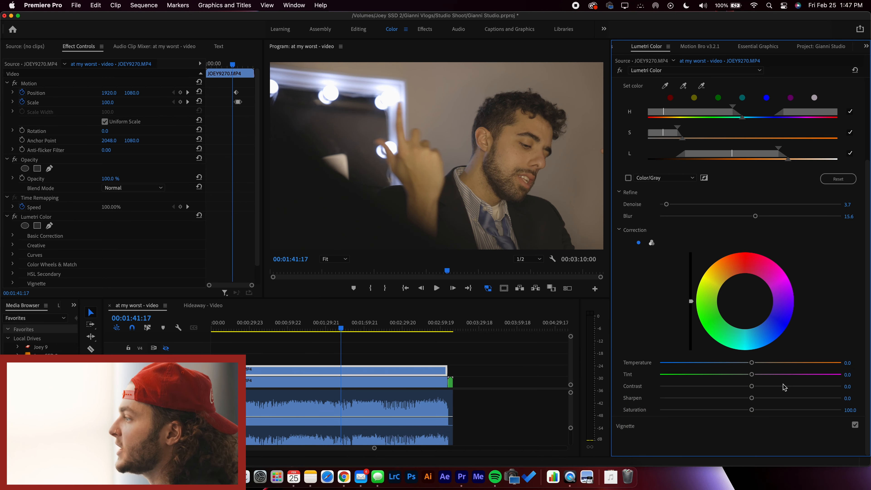
# - Cool the keyed wall with a correction temperature of -59.6 and a saturation of 104.7
pyautogui.moveTo(752, 363); pyautogui.dragTo(660, 363)
pyautogui.moveTo(553, 347); pyautogui.dragTo(661, 363)
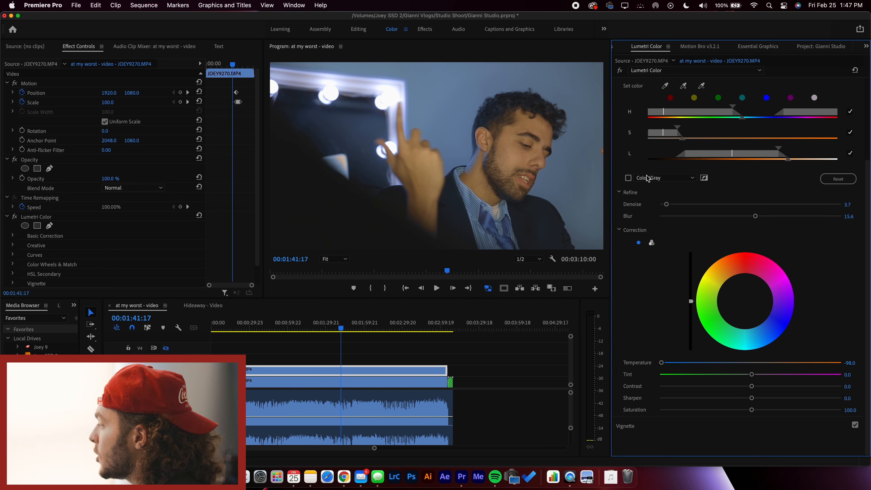
pyautogui.moveTo(703, 367)
pyautogui.mouseDown()
pyautogui.moveTo(754, 363)
pyautogui.moveTo(680, 364)
pyautogui.moveTo(738, 363)
pyautogui.moveTo(715, 372)
pyautogui.moveTo(684, 363)
pyautogui.moveTo(748, 363)
pyautogui.moveTo(669, 364)
pyautogui.moveTo(762, 375)
pyautogui.moveTo(684, 372)
pyautogui.moveTo(697, 373)
pyautogui.mouseUp()
pyautogui.doubleClick(709, 374)
pyautogui.moveTo(768, 410); pyautogui.dragTo(754, 411)
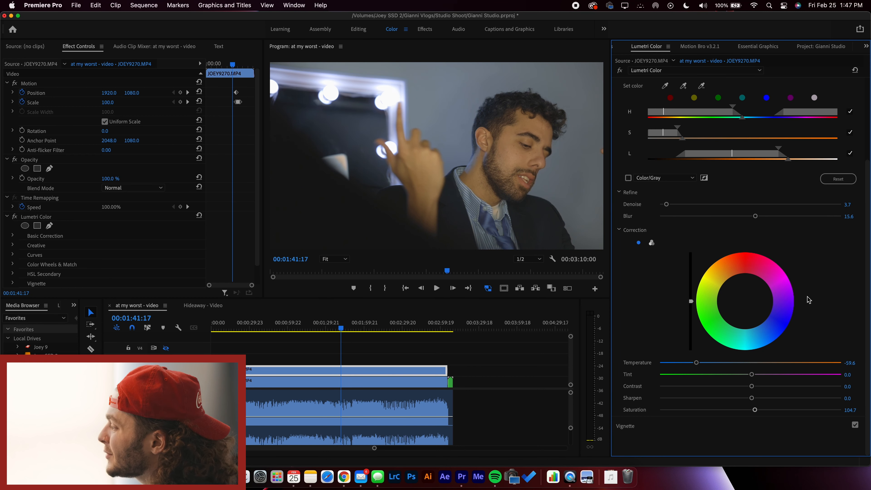
# - Shift the HSL Secondary correction wheel slightly toward cyan-blue and compare the result with Lumetri Color off and on
pyautogui.click(755, 308)
pyautogui.click(751, 308)
pyautogui.click(755, 315)
pyautogui.click(749, 304)
pyautogui.click(755, 313)
pyautogui.moveTo(754, 305); pyautogui.dragTo(749, 308)
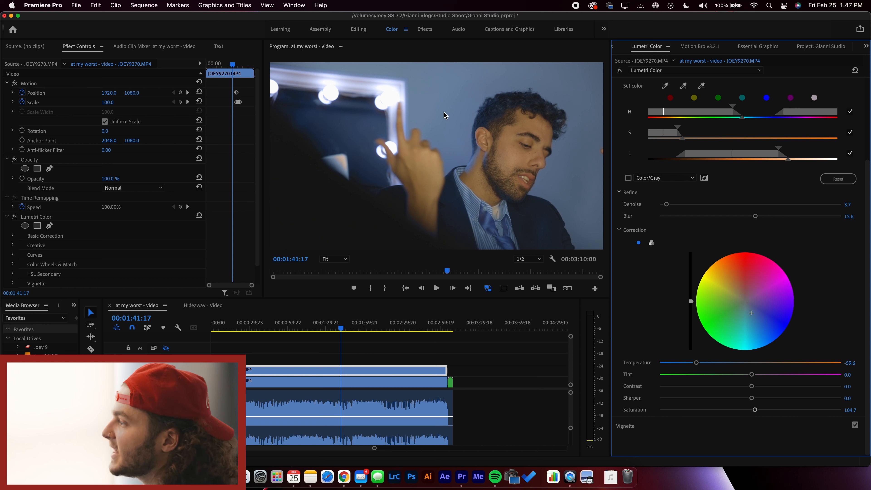
pyautogui.click(13, 220)
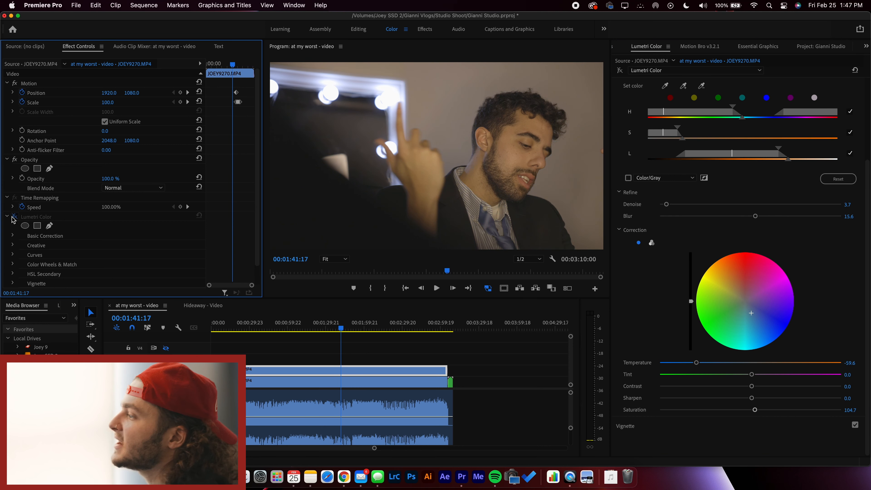
pyautogui.click(13, 219)
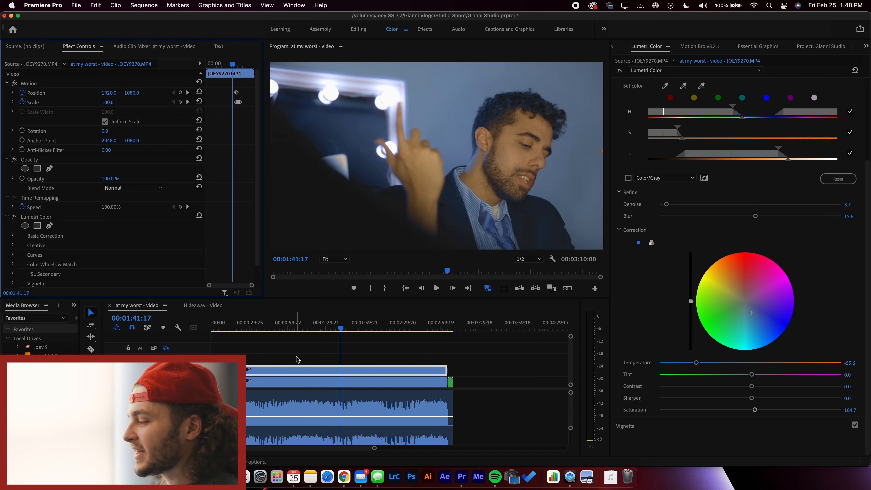
# - Duplicate the V2 clip onto V3 and delete the Lumetri Color effect from the new copy
pyautogui.click(320, 363)
pyautogui.moveTo(318, 370); pyautogui.dragTo(319, 361)
pyautogui.click(82, 217)
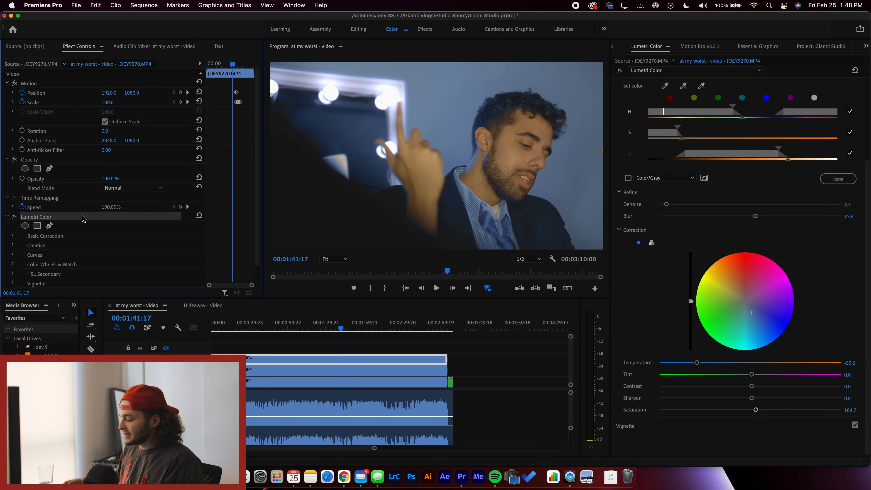
pyautogui.press('Delete')
# - Open the Lumetri Curves section at the Hue vs Hue curve for the V3 clip
pyautogui.scroll(5, 741, 192)
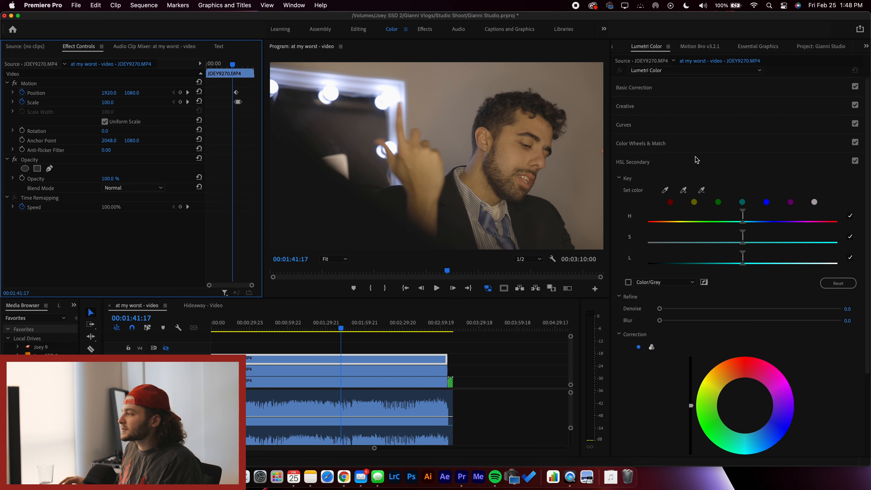
pyautogui.click(635, 89)
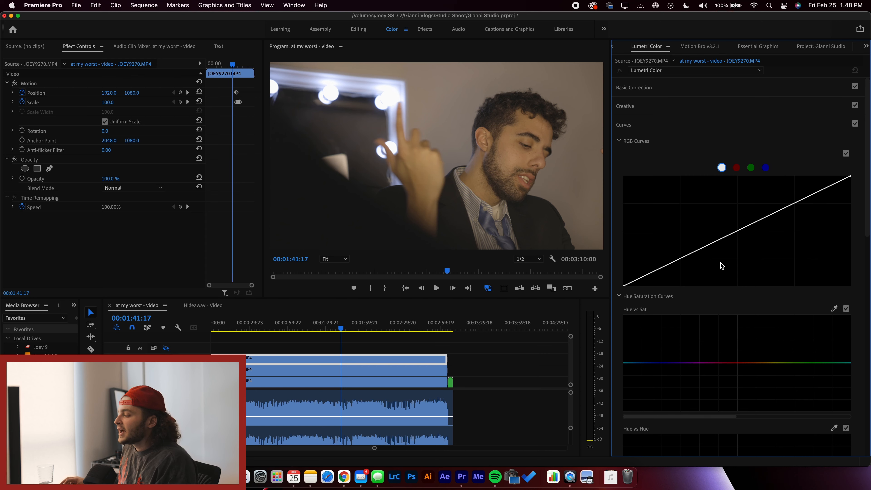
pyautogui.scroll(-3, 720, 268)
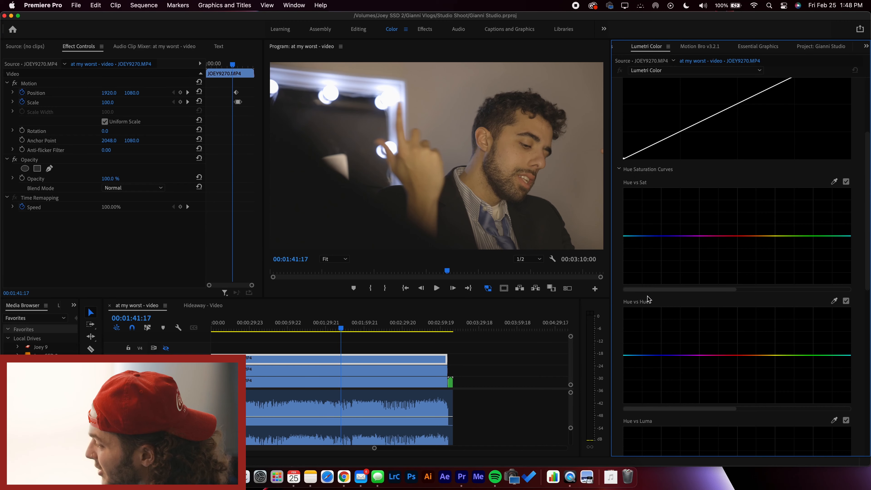
pyautogui.scroll(-5, 647, 299)
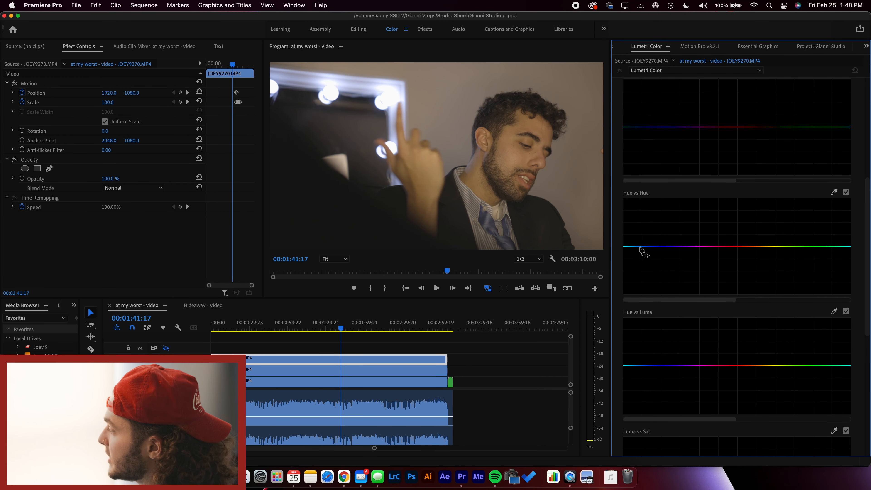
# - Try bending the Hue vs Hue curve with control points in the blue, purple and orange ranges, and reset the curve
pyautogui.moveTo(716, 246)
pyautogui.mouseDown()
pyautogui.moveTo(720, 204)
pyautogui.moveTo(719, 292)
pyautogui.moveTo(716, 201)
pyautogui.moveTo(717, 292)
pyautogui.moveTo(715, 205)
pyautogui.moveTo(717, 291)
pyautogui.moveTo(716, 246)
pyautogui.mouseUp()
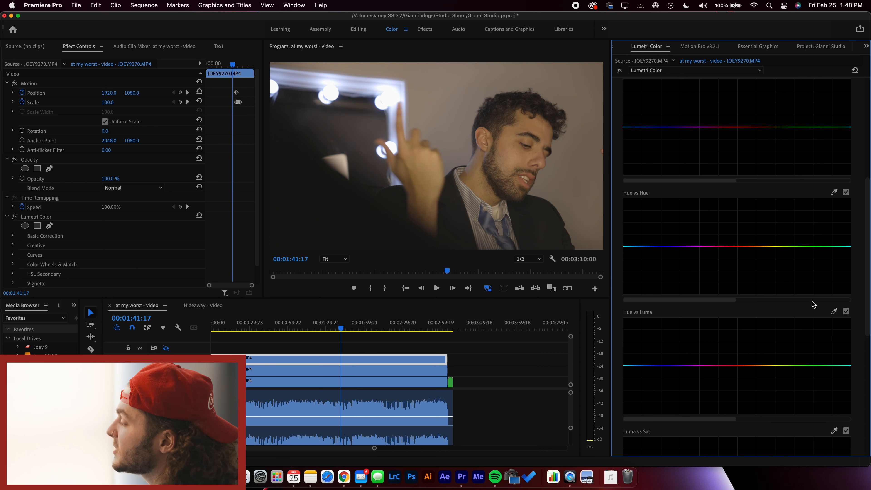
pyautogui.click(665, 246)
pyautogui.moveTo(753, 246); pyautogui.dragTo(768, 218)
pyautogui.moveTo(666, 246); pyautogui.dragTo(656, 261)
pyautogui.moveTo(703, 246); pyautogui.dragTo(679, 223)
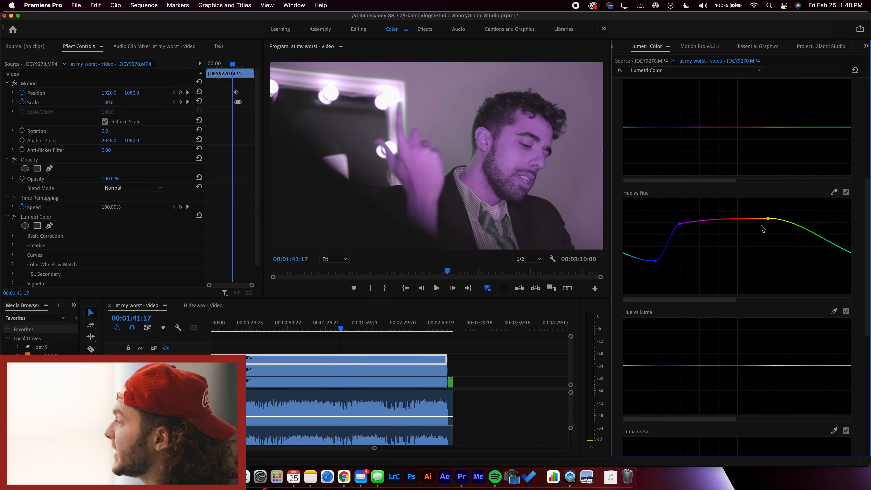
pyautogui.doubleClick(680, 227)
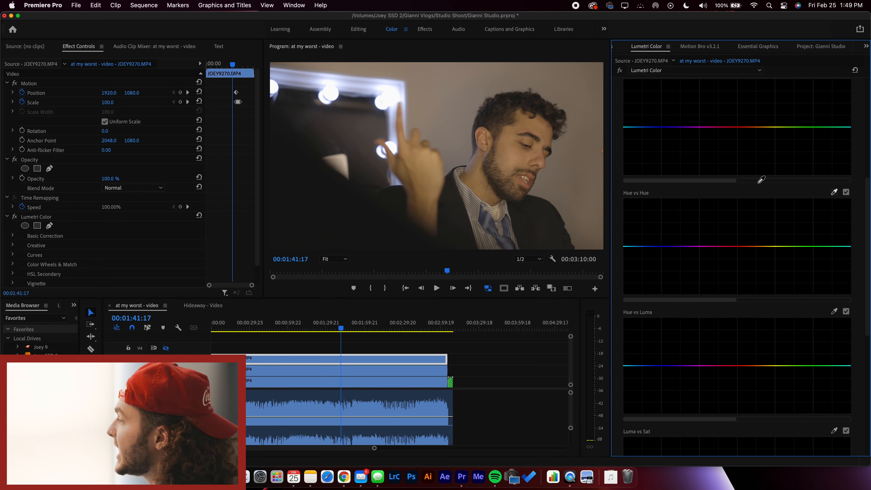
# - Try a Hue vs Hue shift by sampling a colour in the footage and raising its central curve point, and reset the curve
pyautogui.click(570, 176)
pyautogui.moveTo(755, 246); pyautogui.dragTo(754, 227)
pyautogui.doubleClick(753, 229)
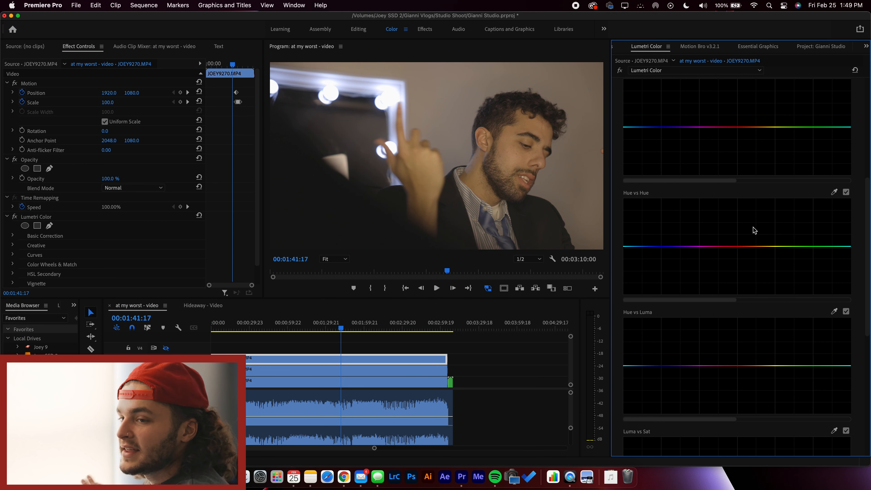